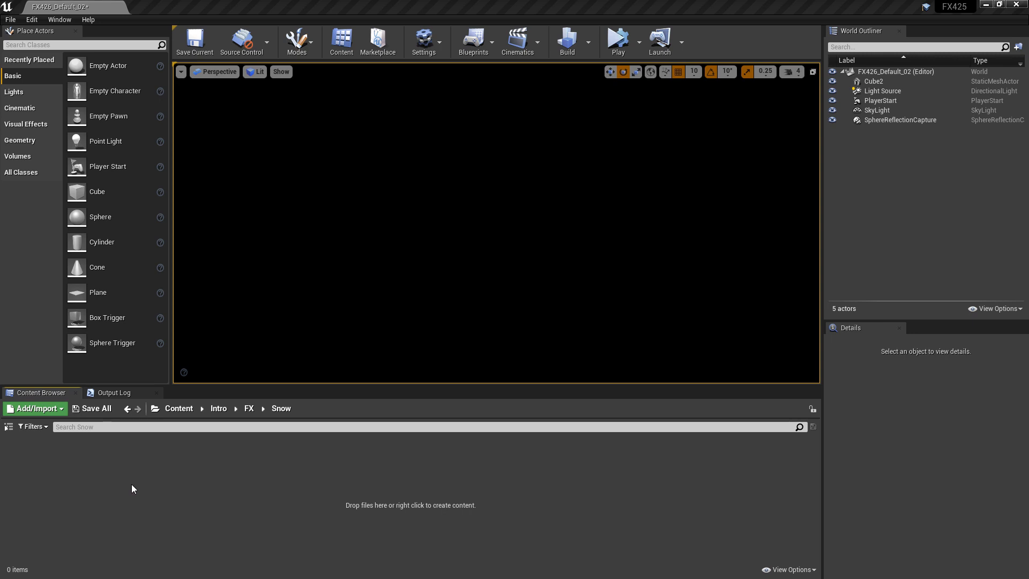
Create a Niagara Emitter from the Empty template in the Snow folder and name it NE_Snow_01
right_click(131, 484)
mouse_move(176, 396)
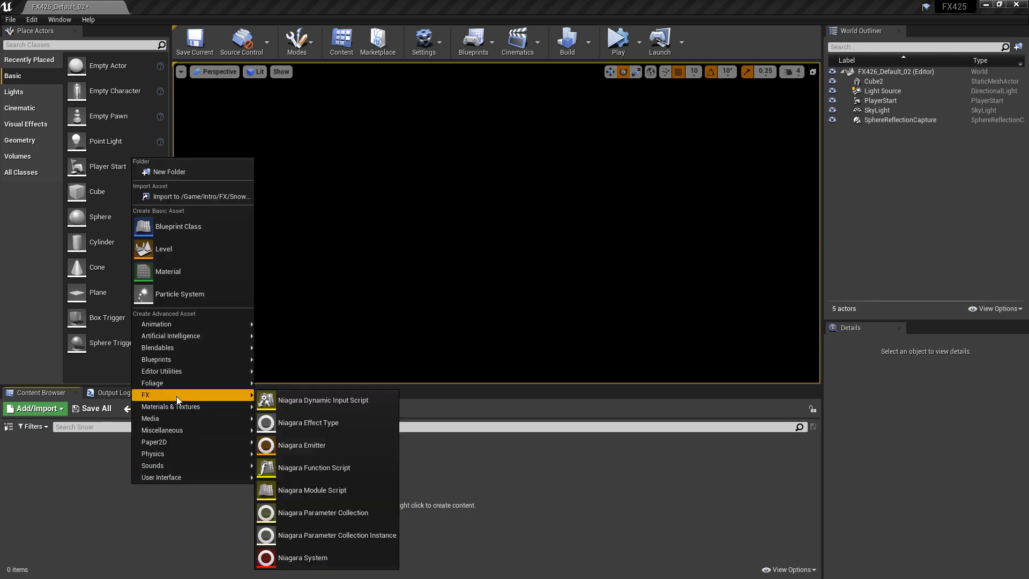
click(330, 445)
click(526, 450)
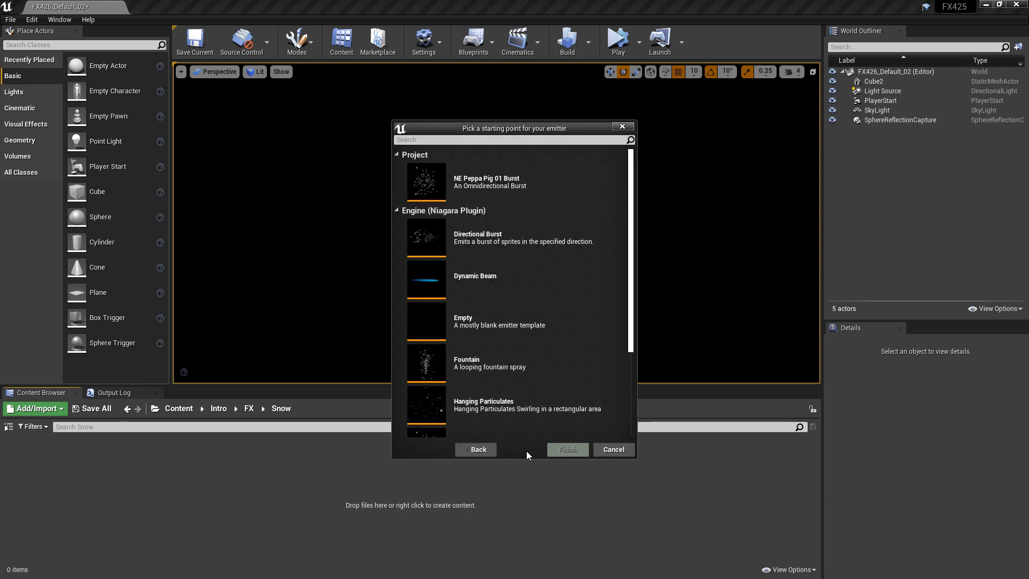
click(477, 322)
click(566, 448)
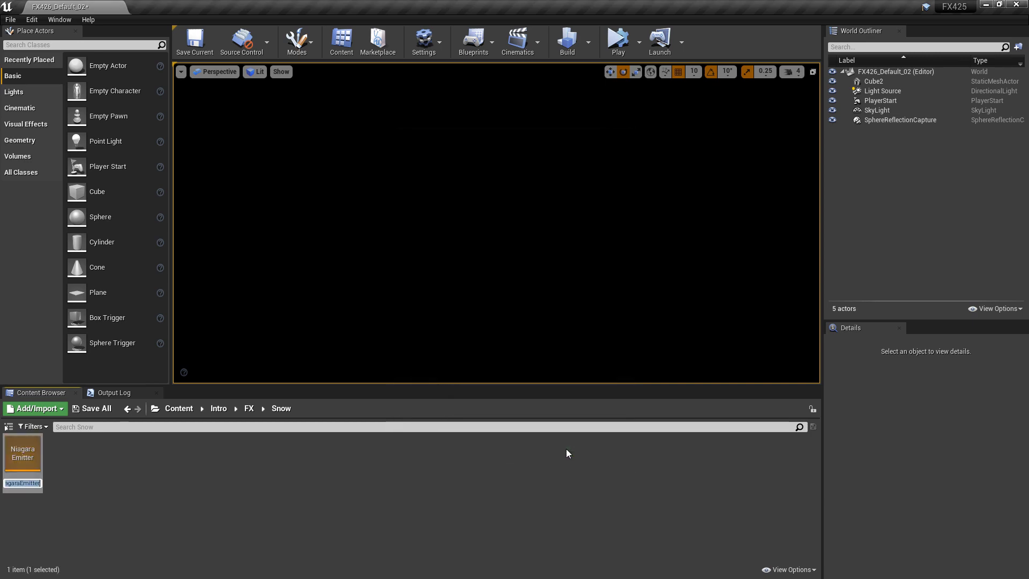
text(NE_Snow)
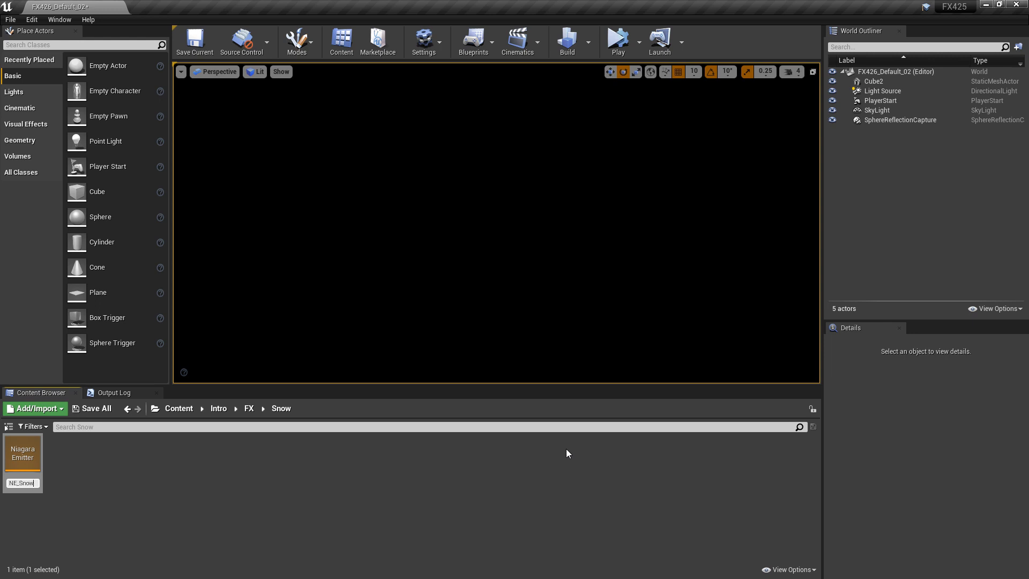
text(_01)
key(Return)
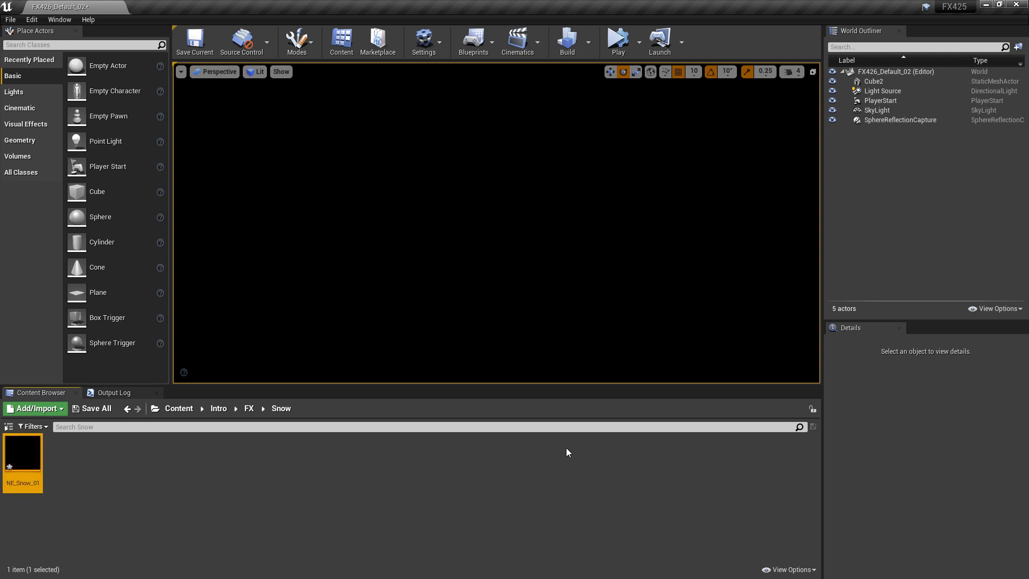
Open the NE_Snow_01 emitter, add a Spawn Rate module to Emitter Update with a rate of 300, and save
double_click(23, 454)
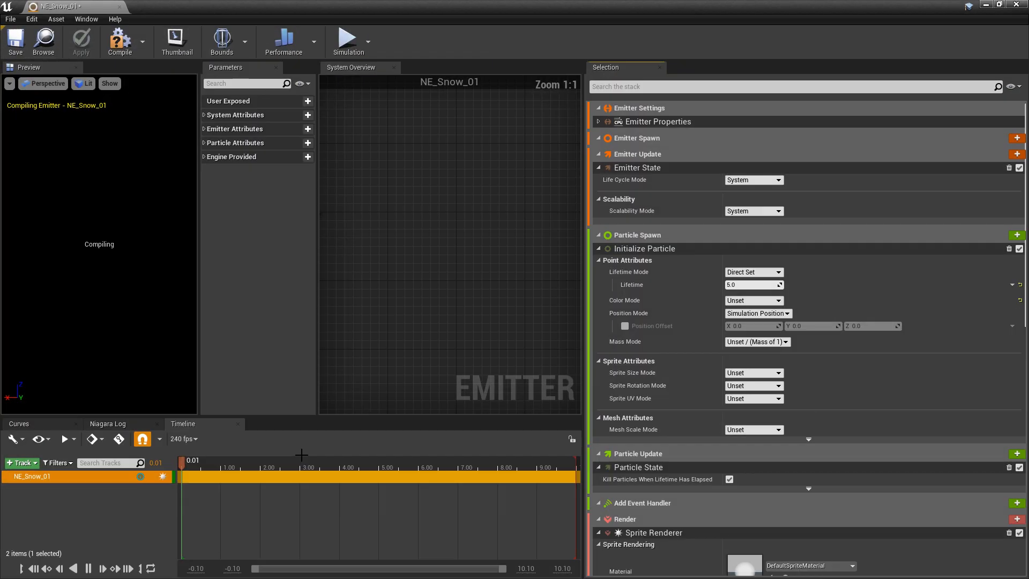
click(15, 43)
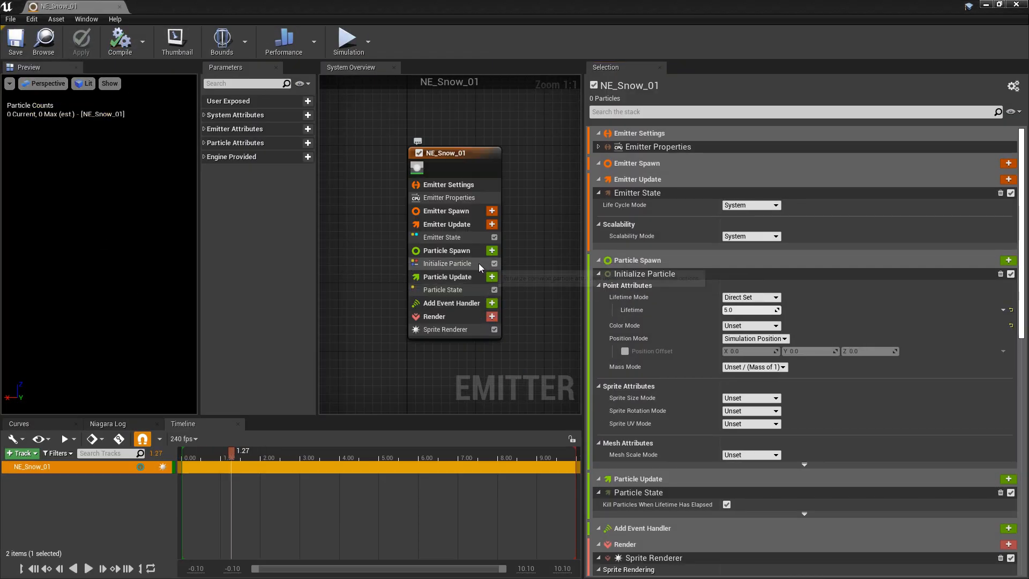
click(492, 225)
text(spawn)
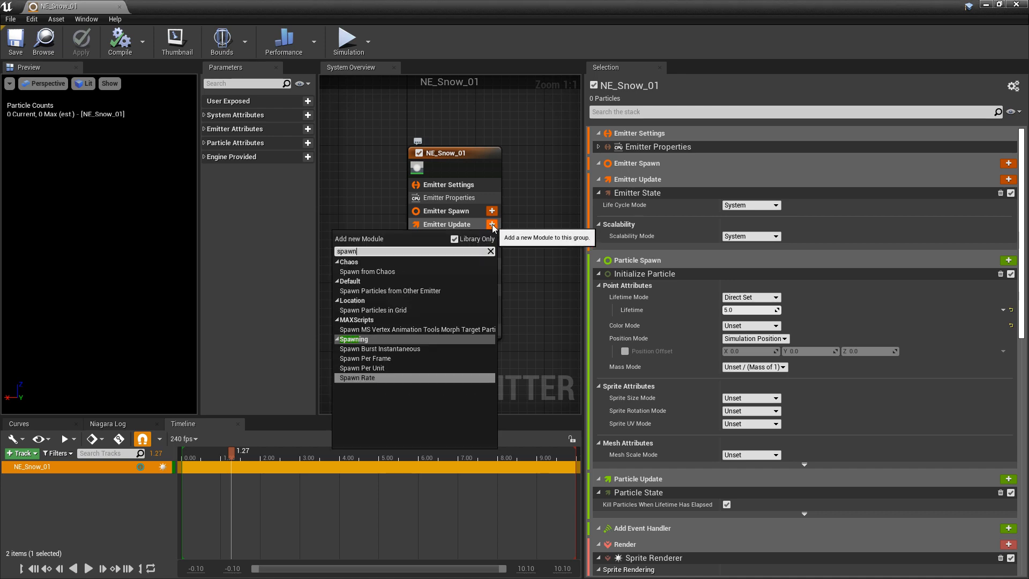
key(Return)
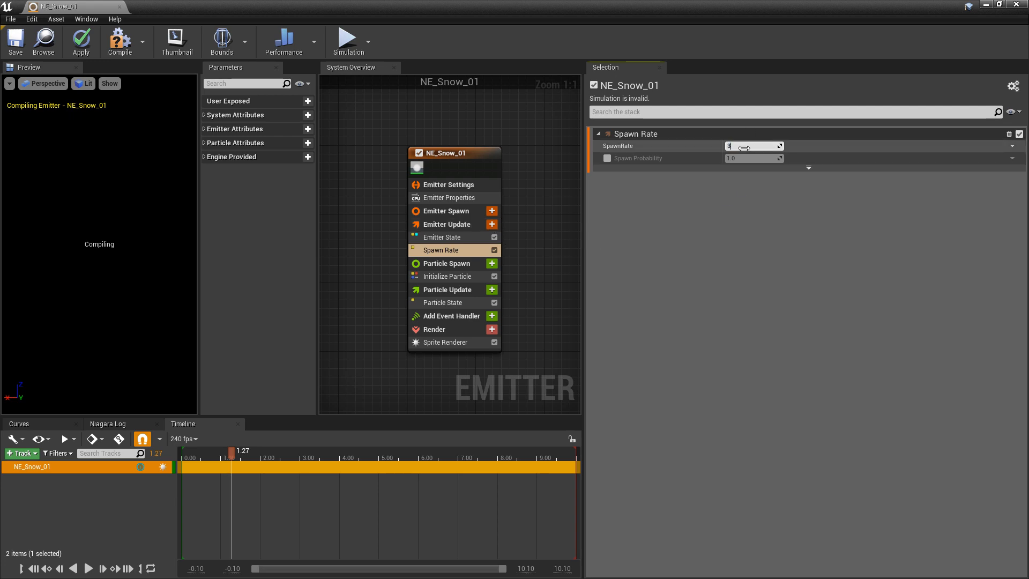
click(16, 45)
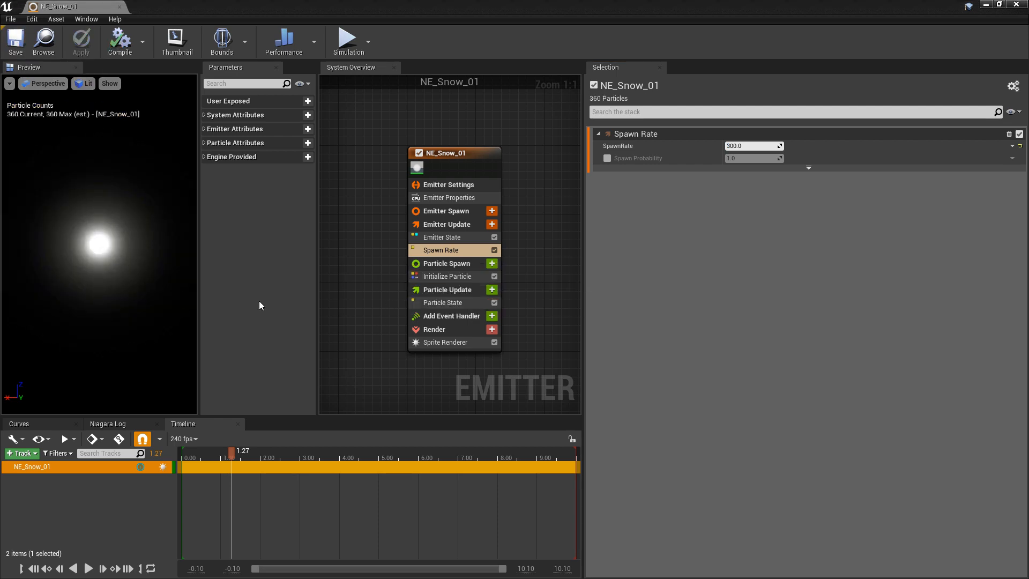
Add a Box Location module to Particle Spawn with a box size of 1000 in X, Y and Z
click(491, 264)
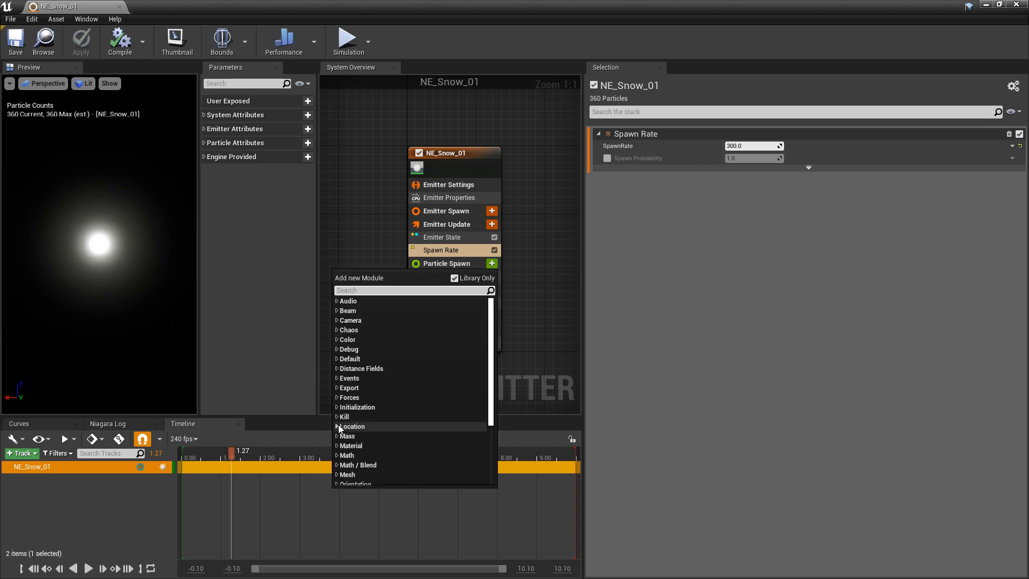
click(339, 427)
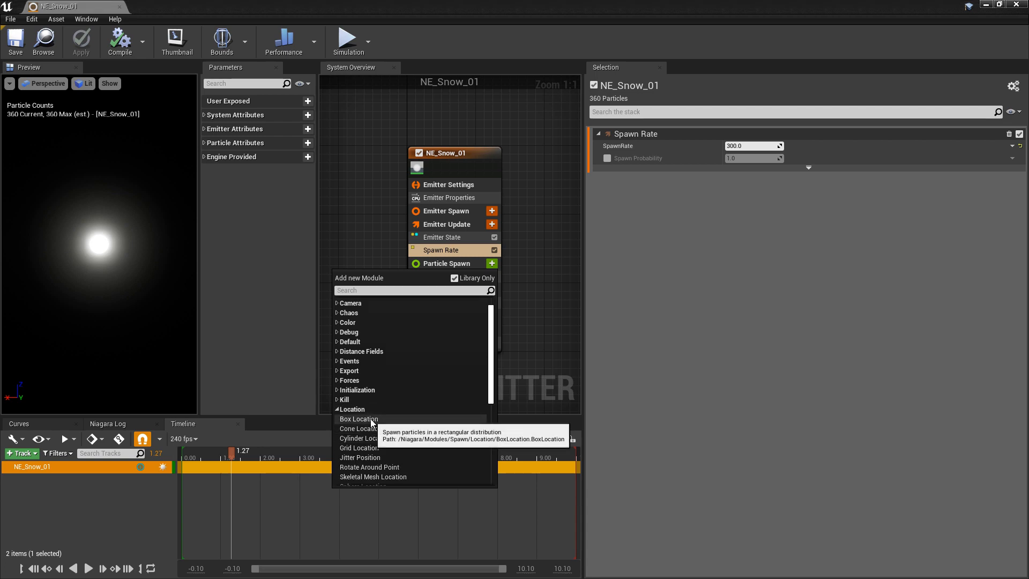
click(371, 420)
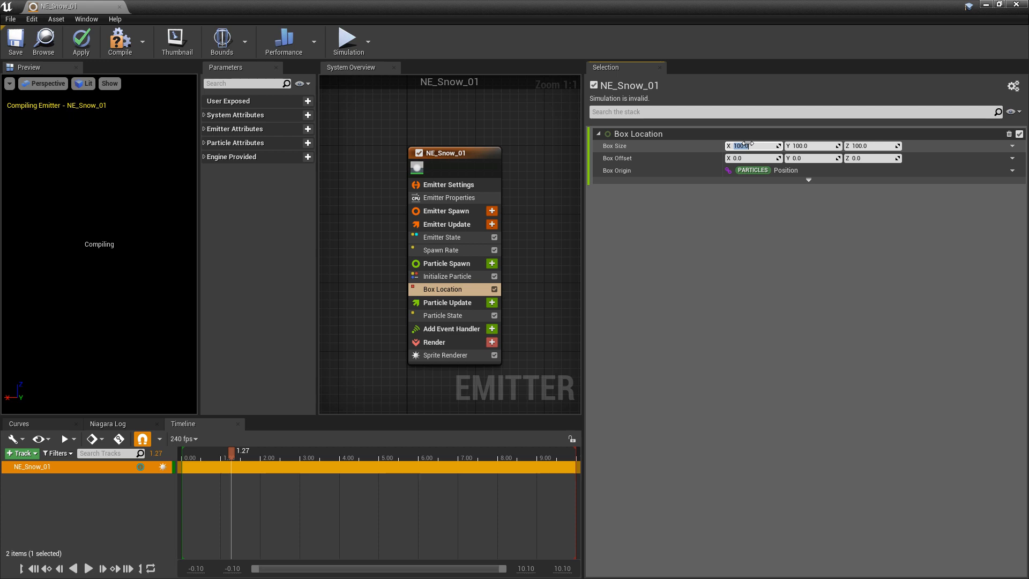
key(Tab)
text(1000)
key(Tab)
text(1000)
key(Return)
right_drag(103, 359, 102, 300)
drag(91, 263, 75, 276)
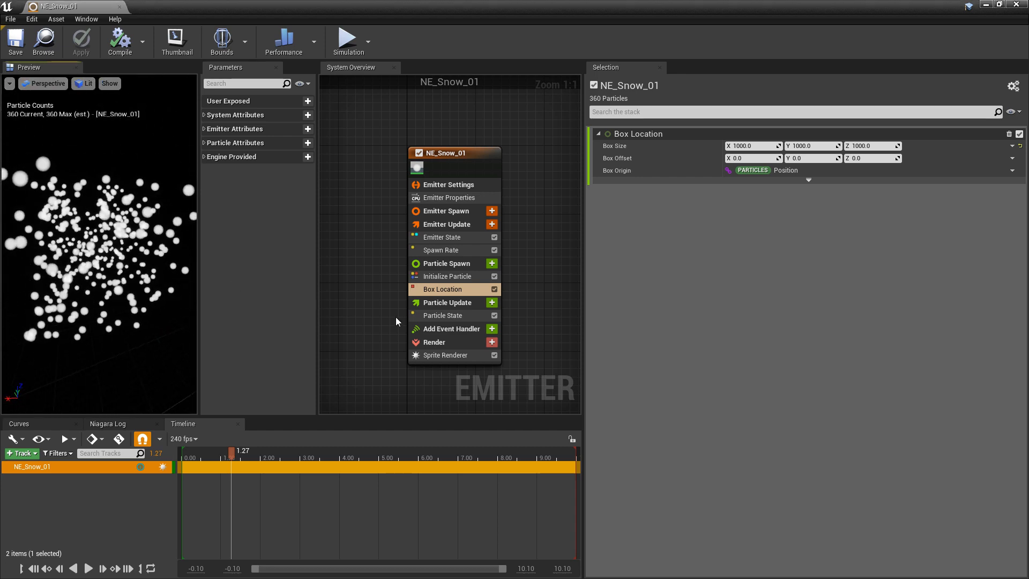
Set the sprite size mode in Initialize Particle to Random Uniform with a minimum size of 0.25
click(455, 277)
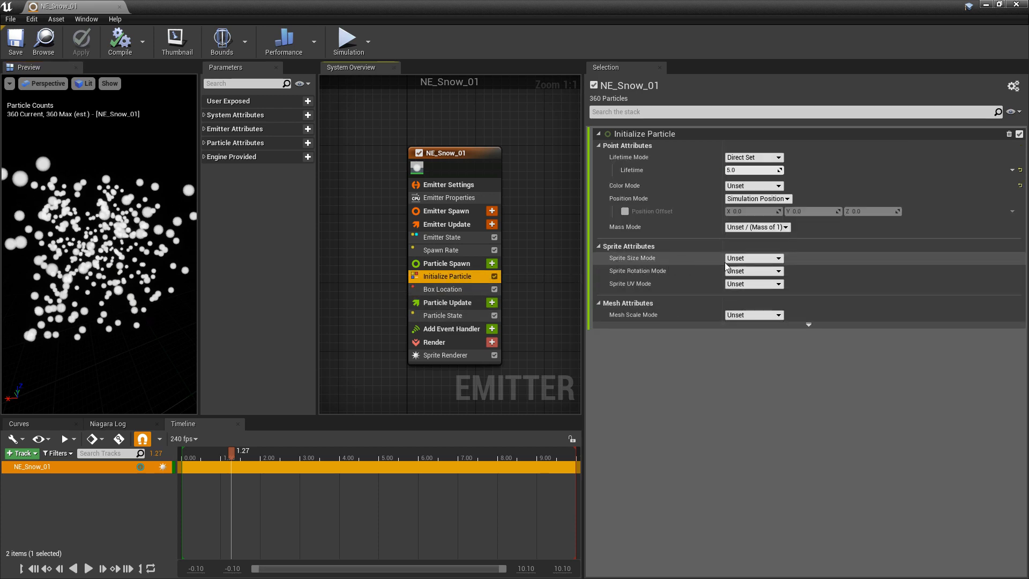
click(742, 258)
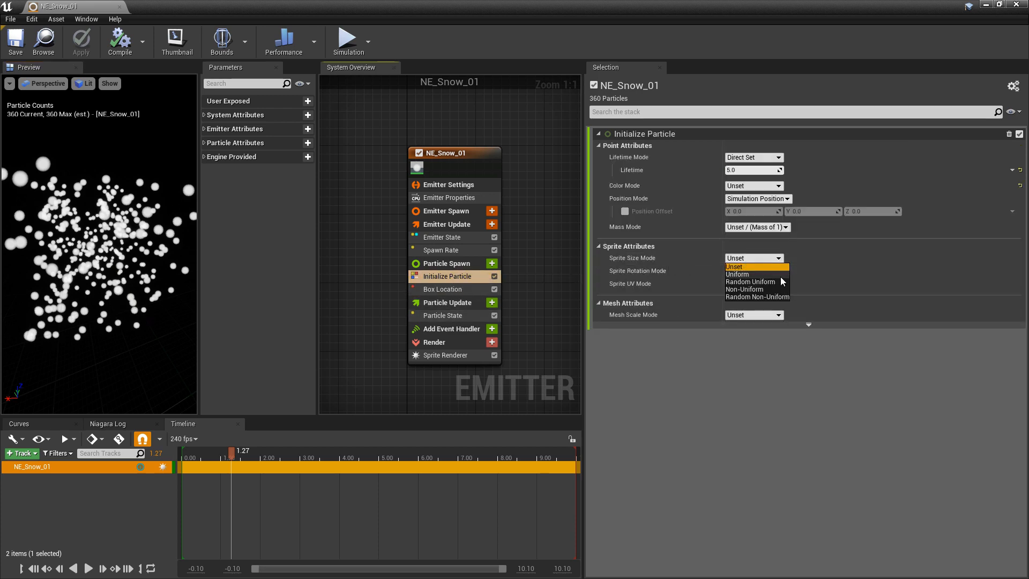
click(750, 282)
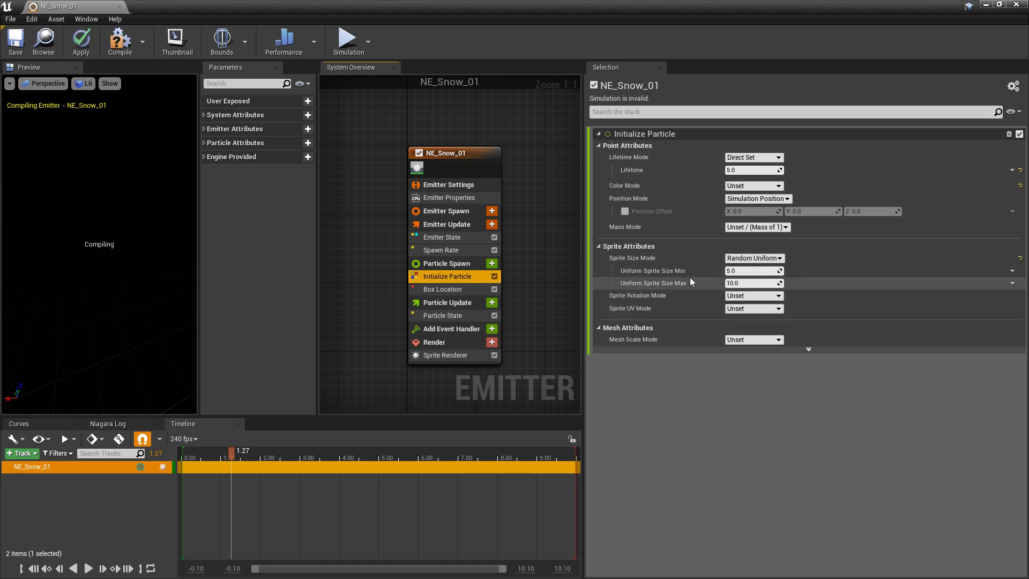
click(742, 271)
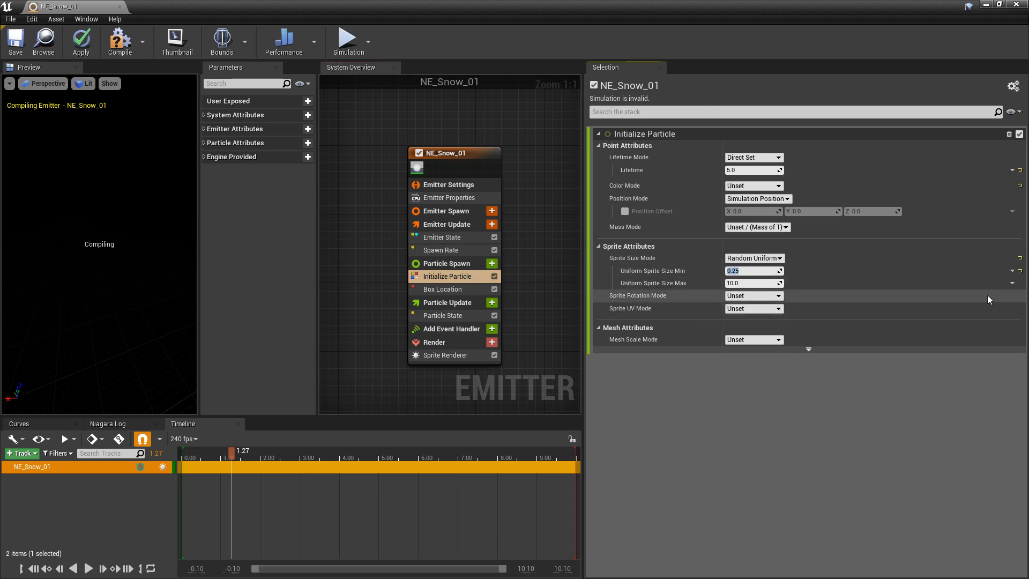
Make the maximum uniform sprite size a Random Range Float from 1.0 to 7.0 and save the emitter
click(1012, 284)
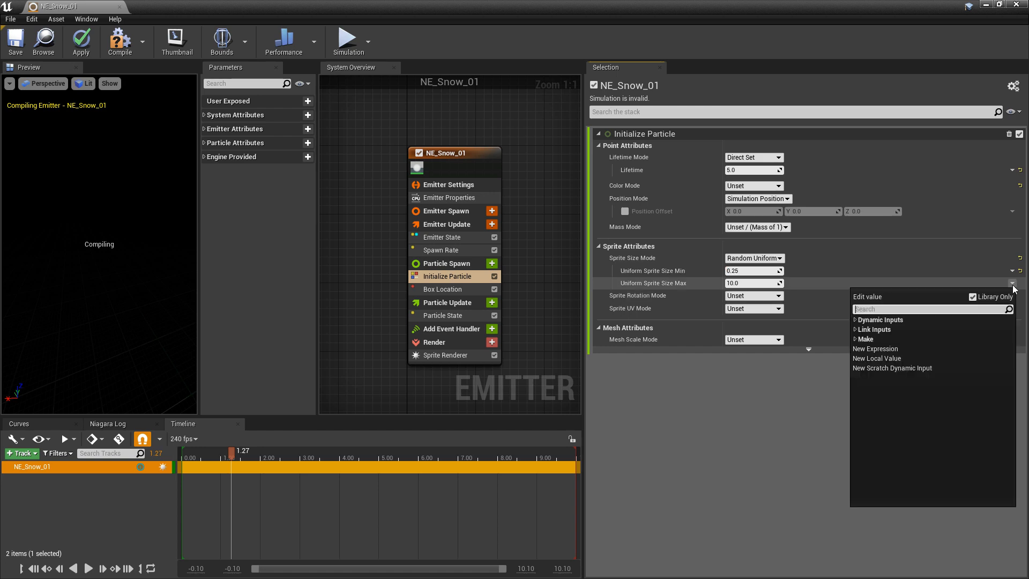
text(ran)
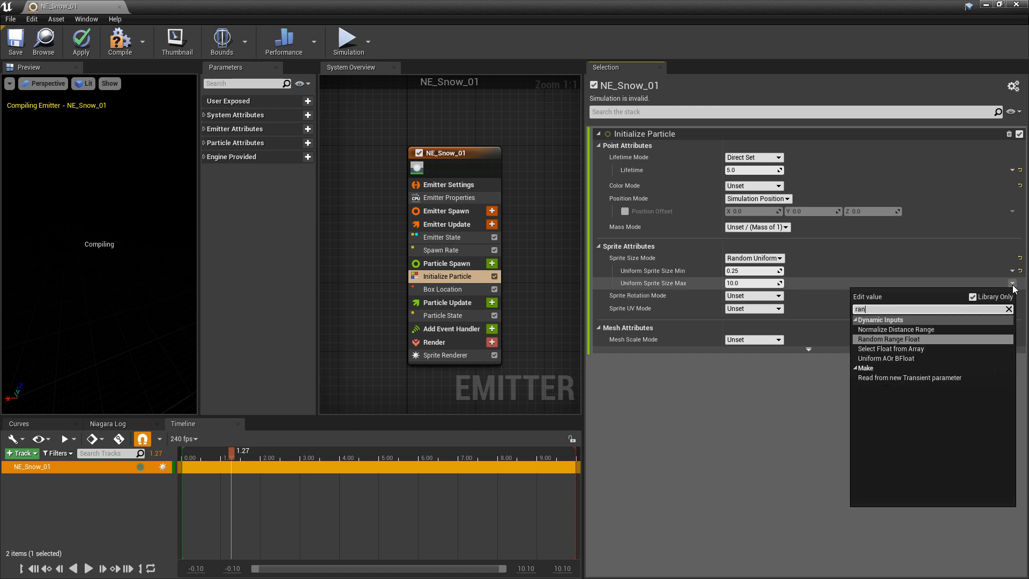
key(Return)
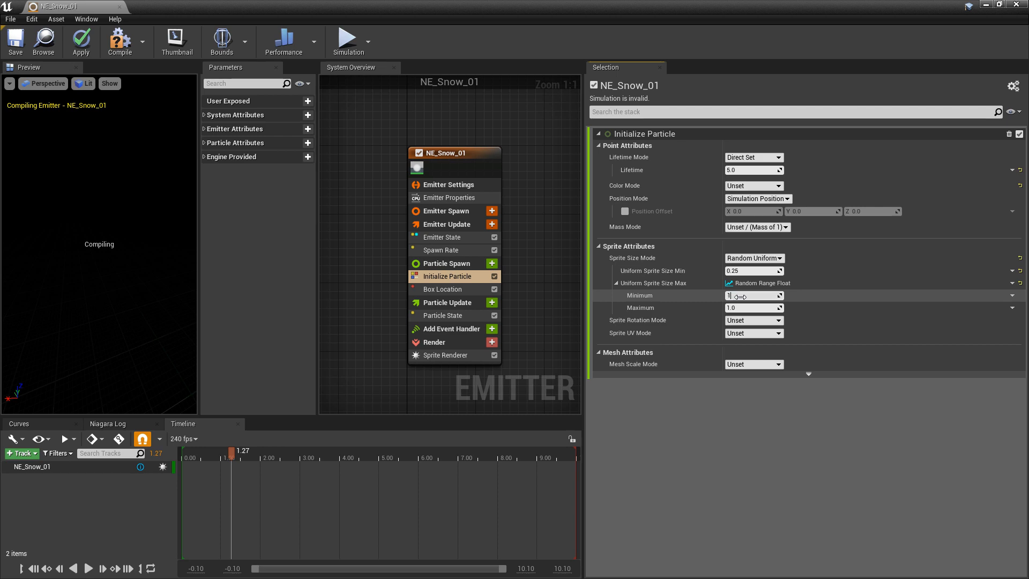
click(748, 309)
click(15, 41)
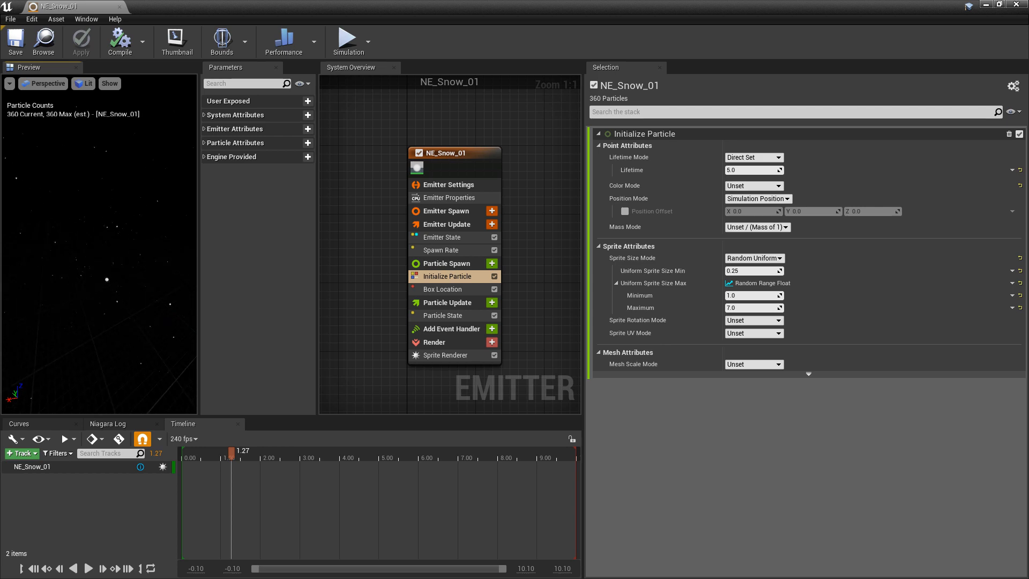
click(13, 51)
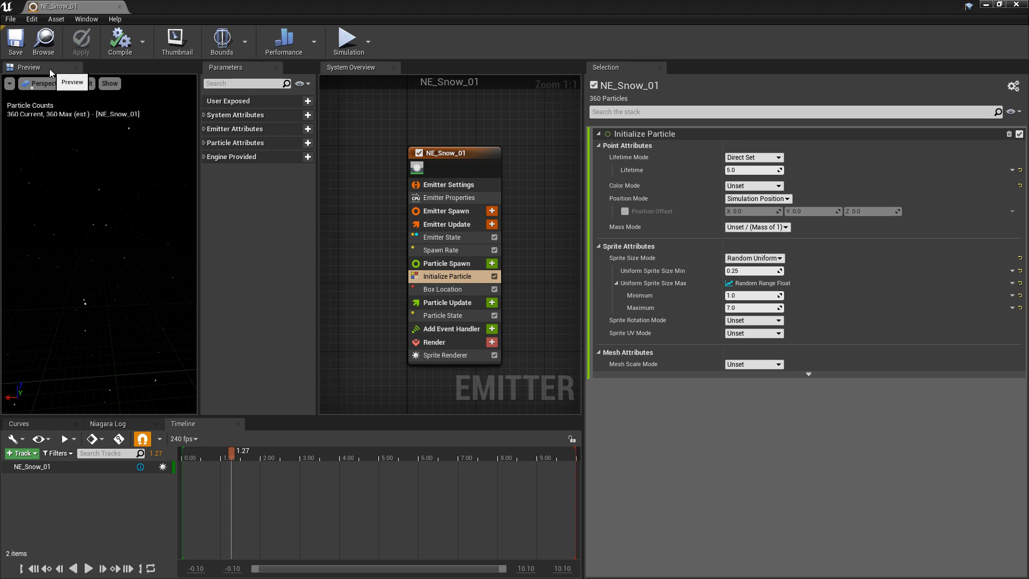
Add a Gravity Force module to Particle Update and fix its unmet dependency by adding Solve Forces and Velocity
click(492, 304)
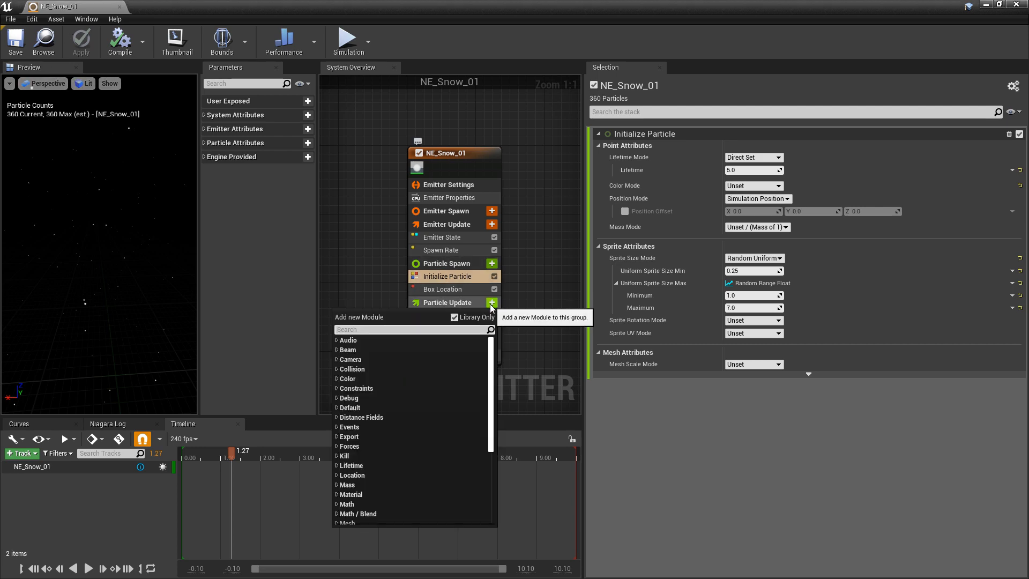
text(gravity)
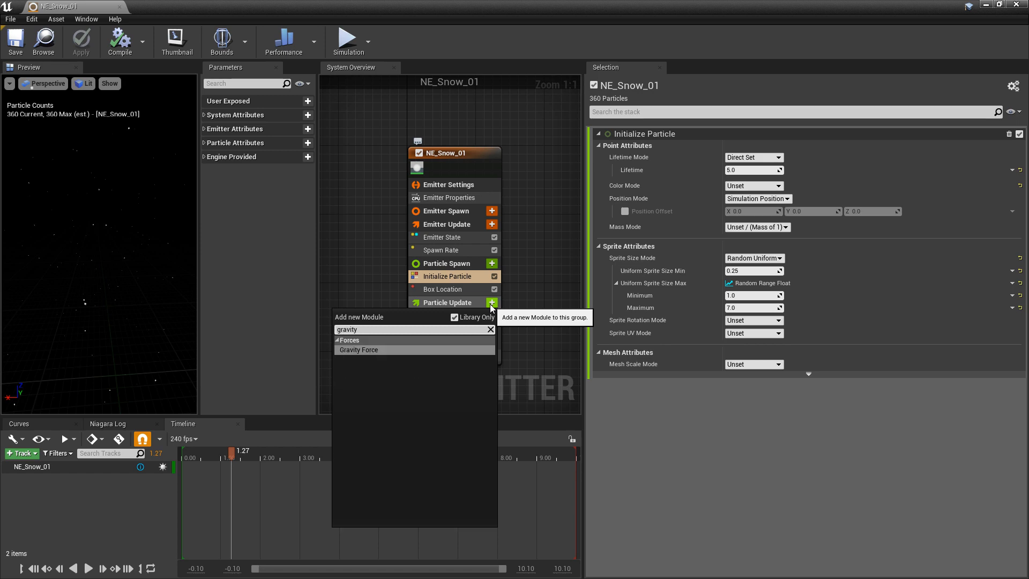
key(Return)
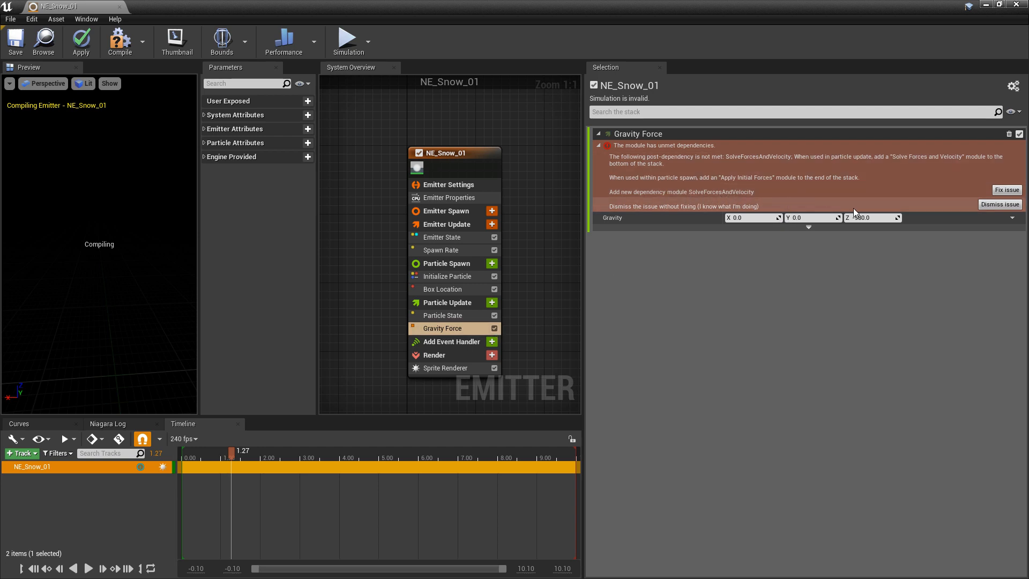
click(1006, 190)
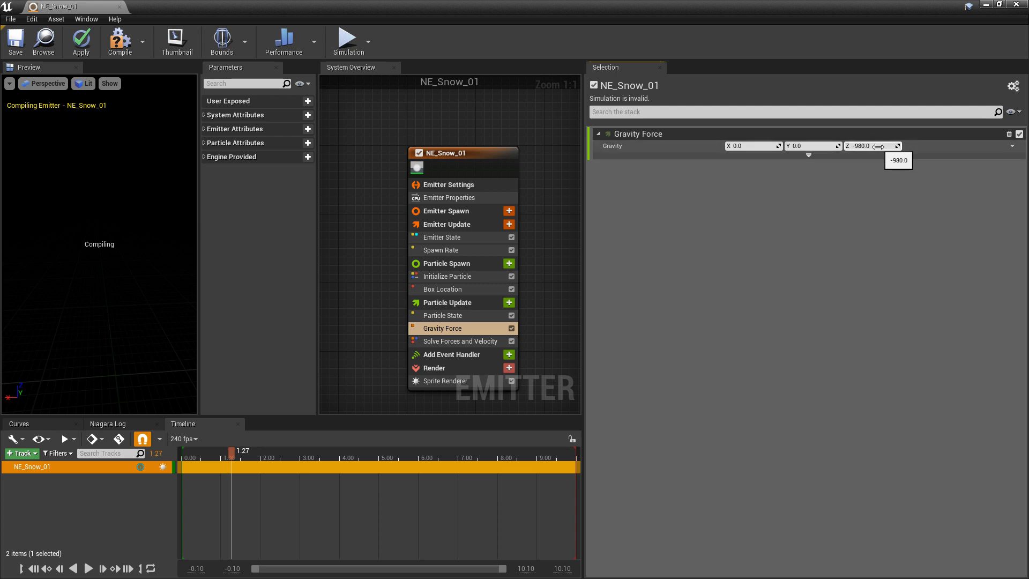
Convert the gravity input to Make Vector and make its Z a Random Range Float with a maximum of -980
click(1012, 146)
text(make vector)
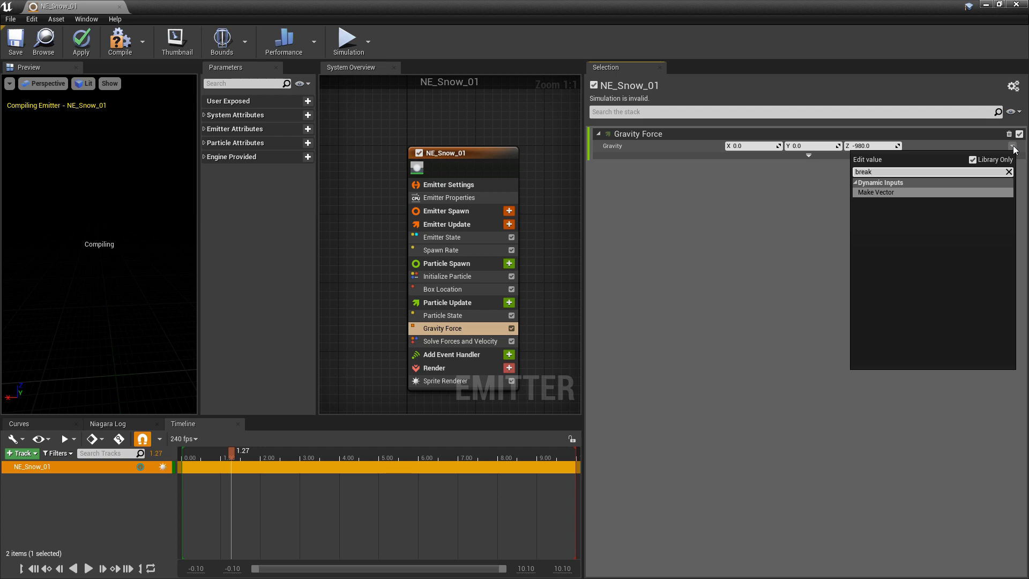
key(Return)
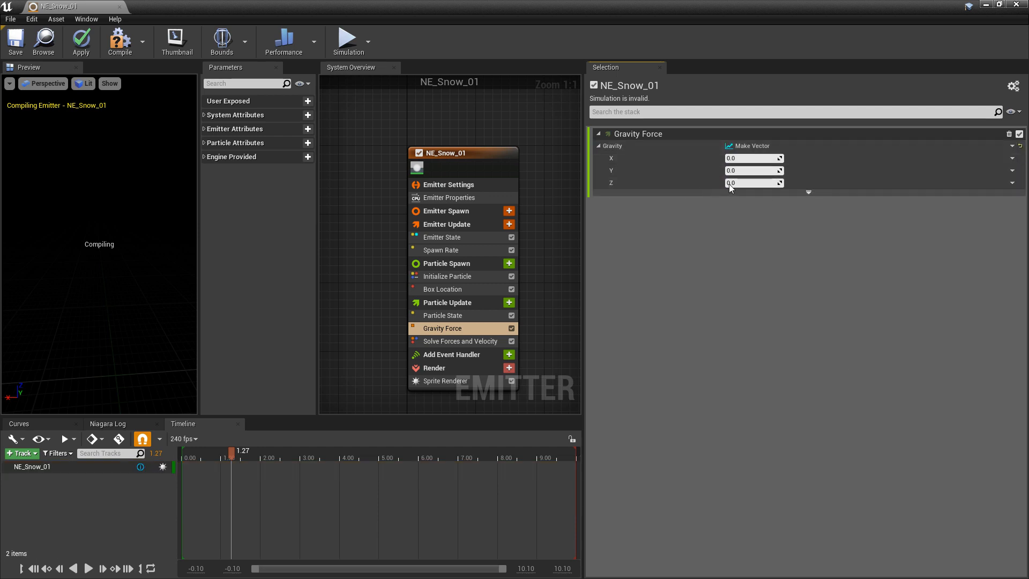
click(1012, 183)
text(ran)
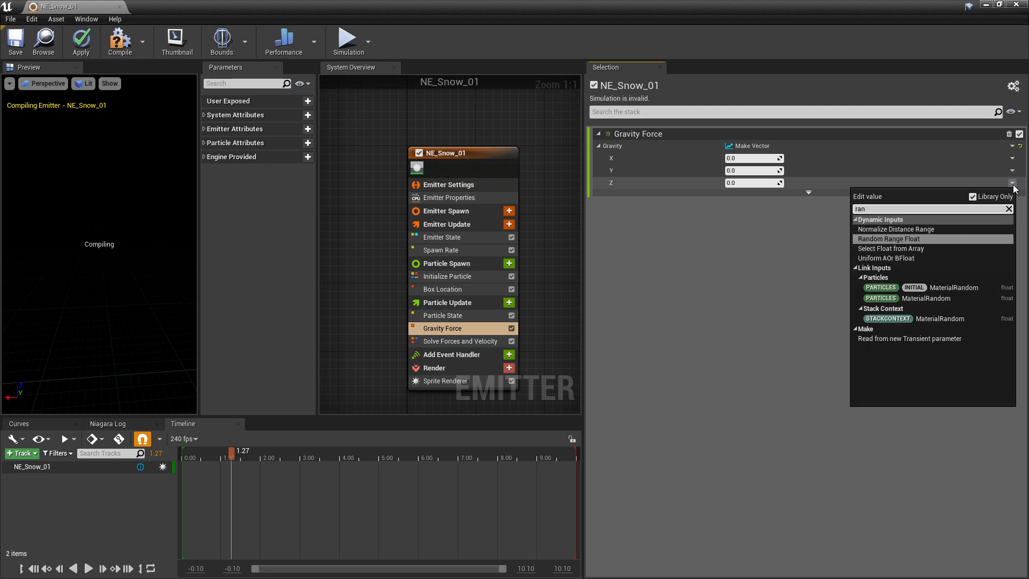
key(Return)
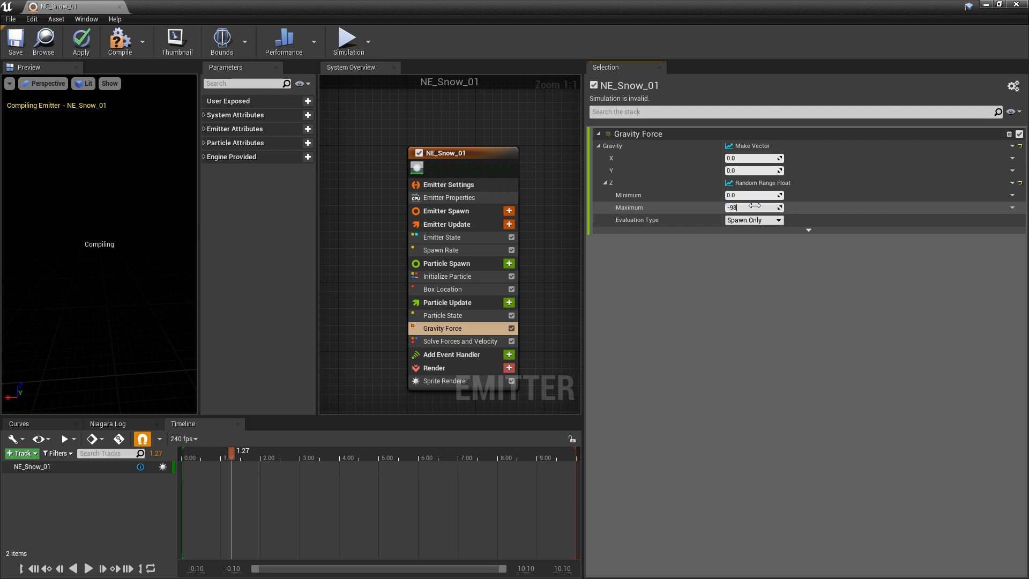
click(754, 205)
text(-980)
key(Return)
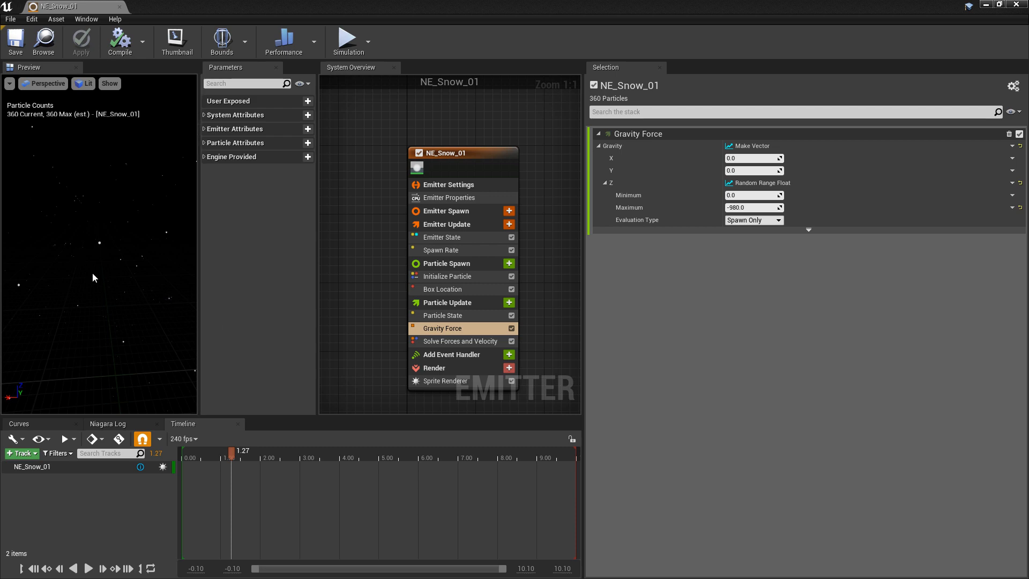
Return to the level editor's Snow folder and create a Niagara System from the NE_Snow_01 emitter
click(986, 7)
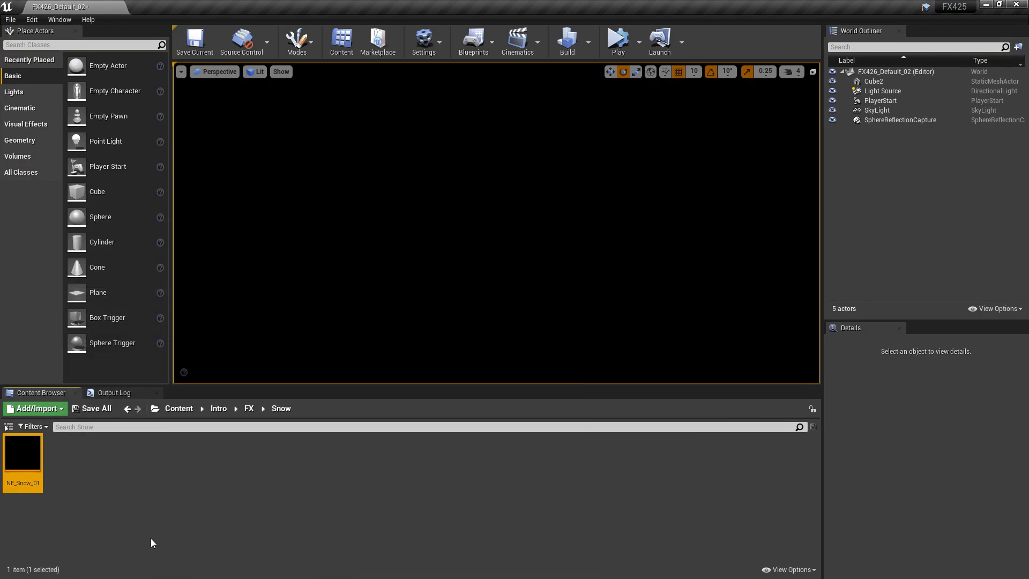
right_click(21, 459)
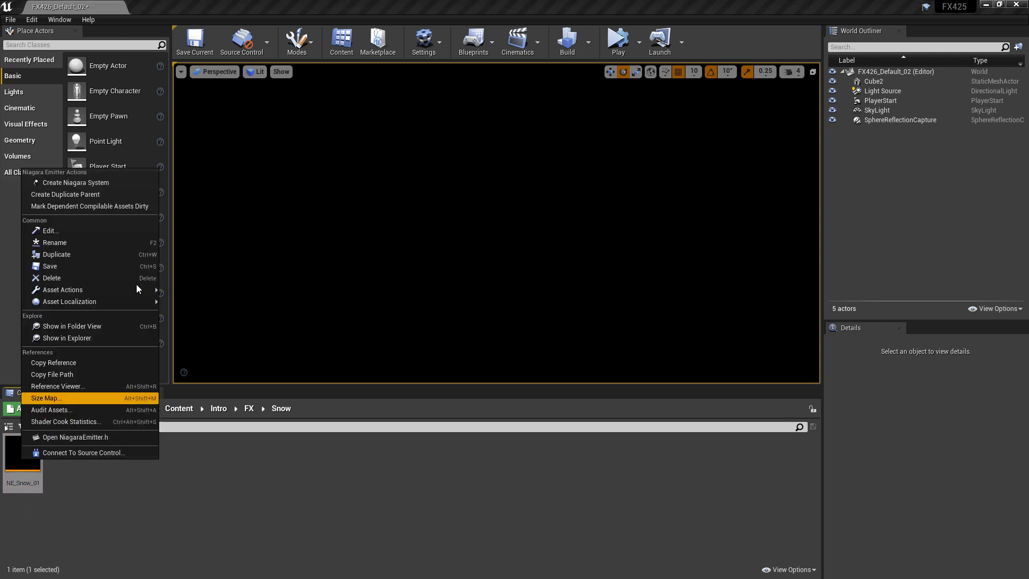
click(99, 183)
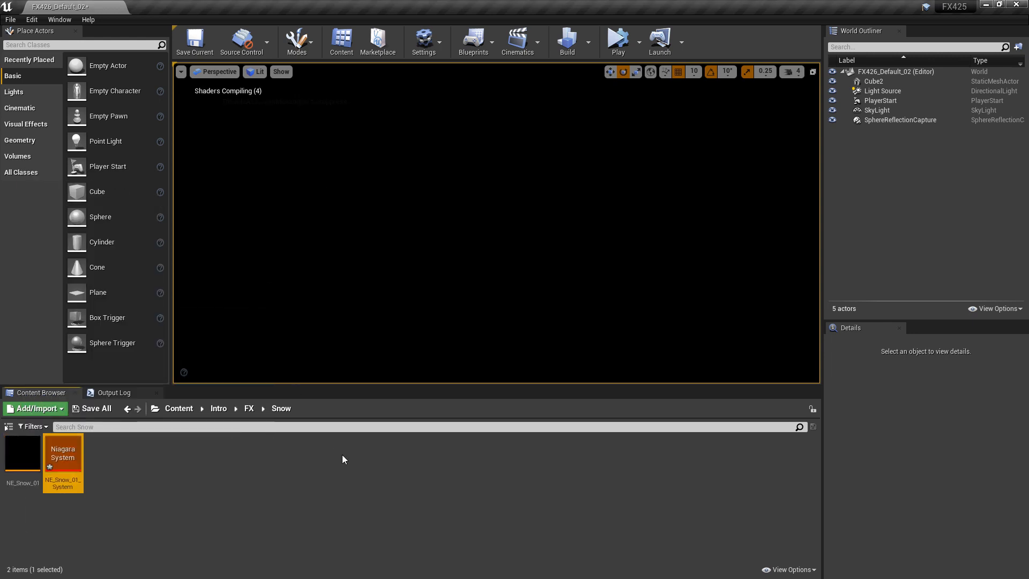
Rename the new Niagara System asset to NS_Snow_01
key(F2)
key(End)
key(BackSpace)
key(BackSpace)
key(BackSpace)
key(BackSpace)
key(BackSpace)
key(BackSpace)
key(BackSpace)
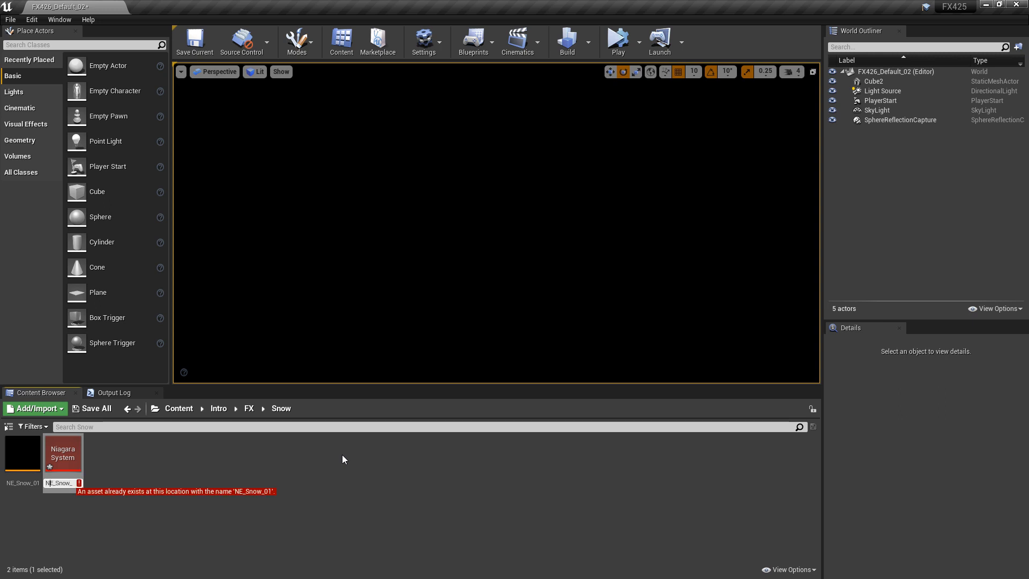
key(Delete)
text(S)
key(Return)
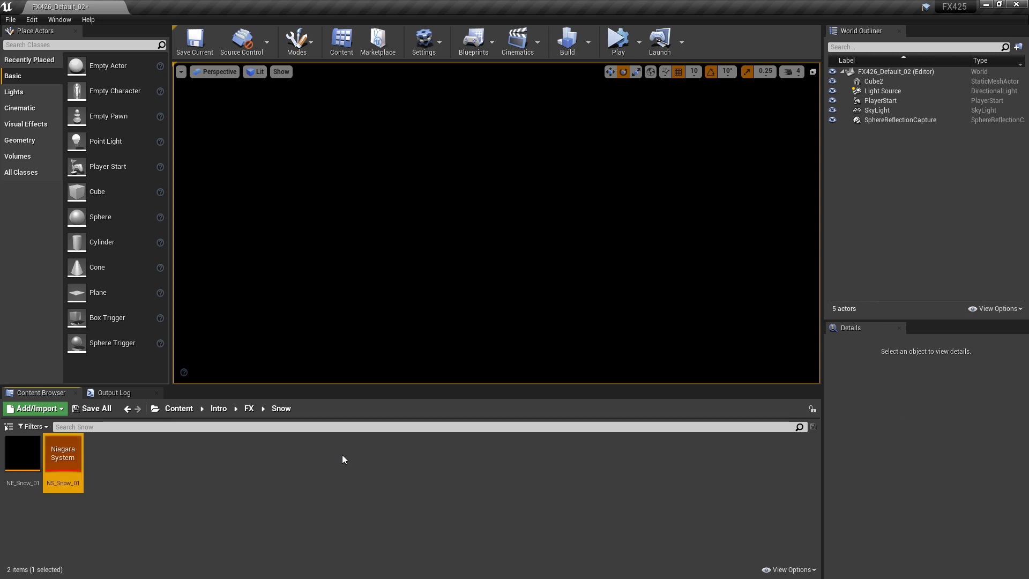
Place the NS_Snow_01 system in the level and preview the snow in game view
drag(63, 460, 482, 298)
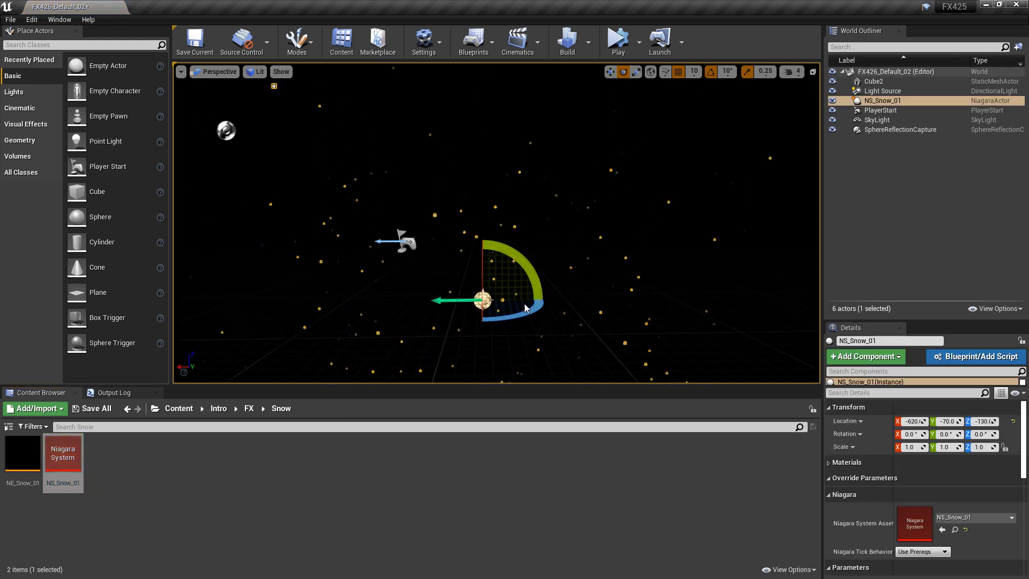
key(g)
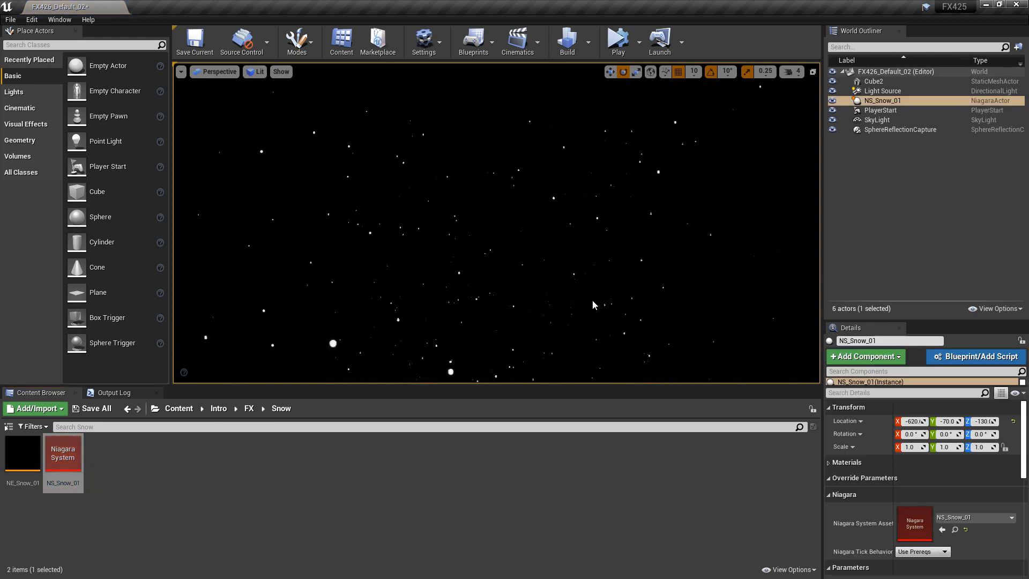
mouse_move(593, 301)
right_down()
mouse_move(592, 359)
mouse_move(593, 225)
right_up()
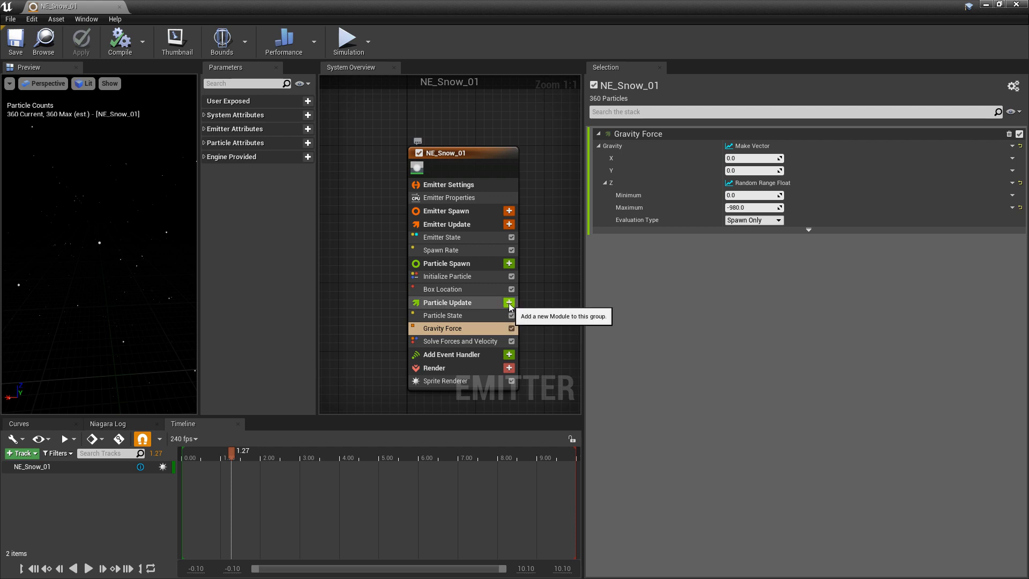
Add a Curl Noise Force module to NE_Snow_01's Particle Update, place it before Solve Forces and Velocity, and save the emitter
click(510, 304)
text(cur)
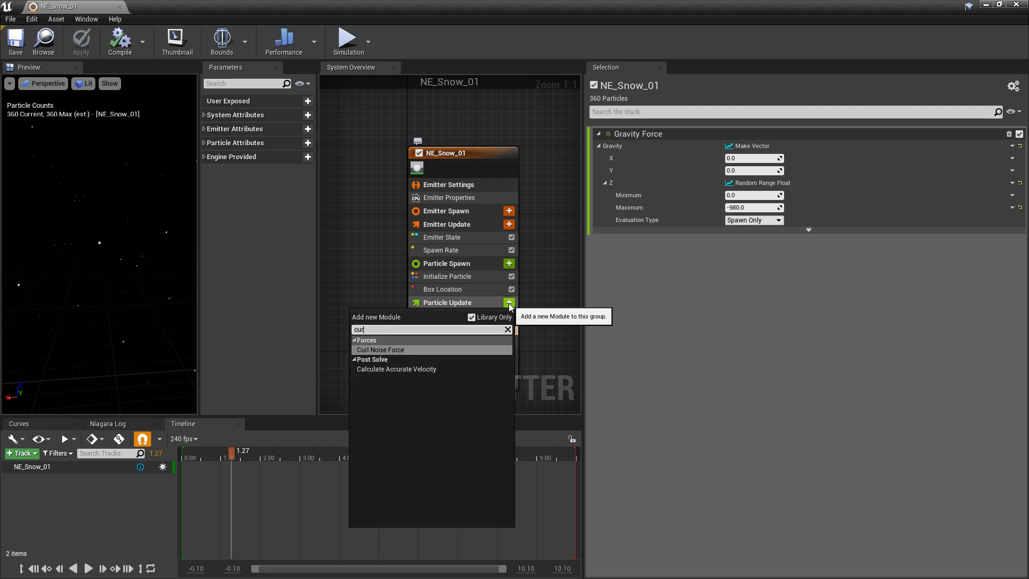
key(Return)
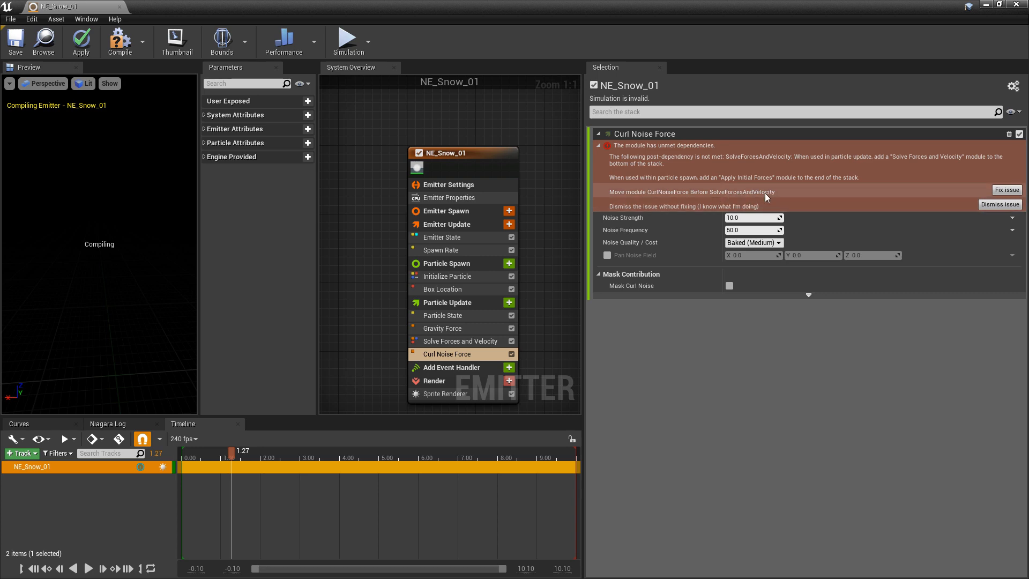
drag(447, 354, 456, 341)
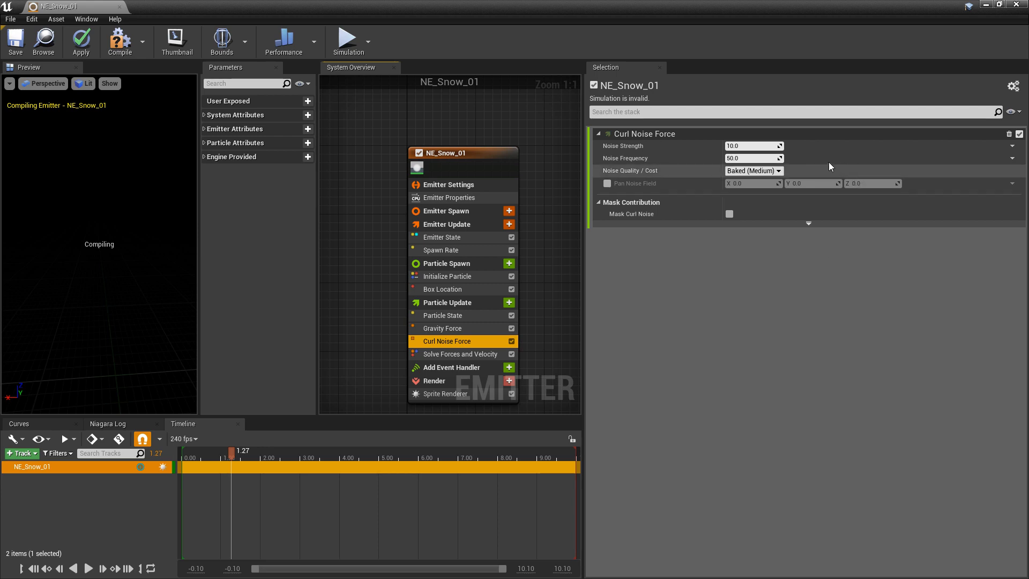
click(14, 48)
Set the Curl Noise Force's Noise Strength to 1000 and save the emitter
click(750, 146)
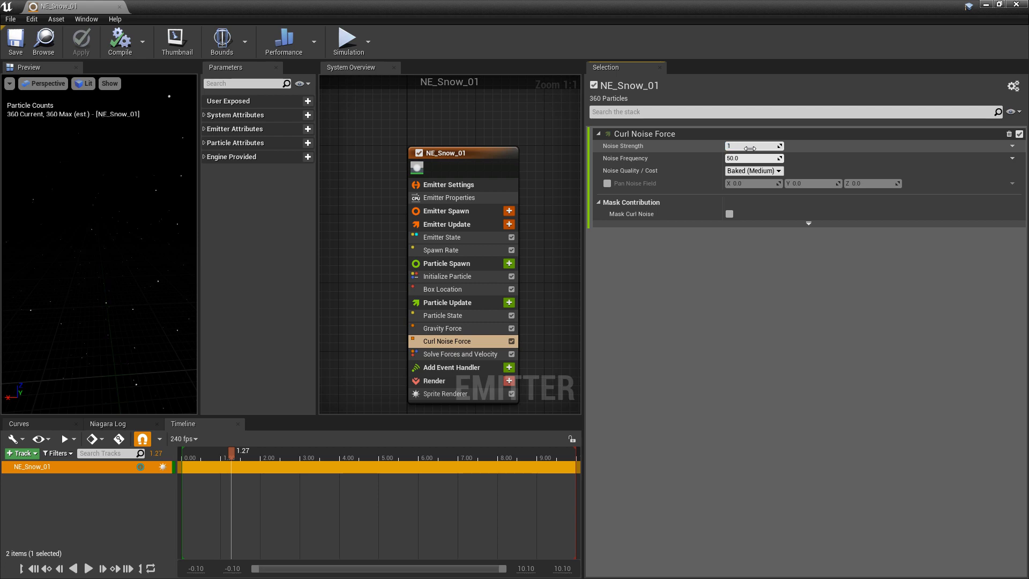
key(Return)
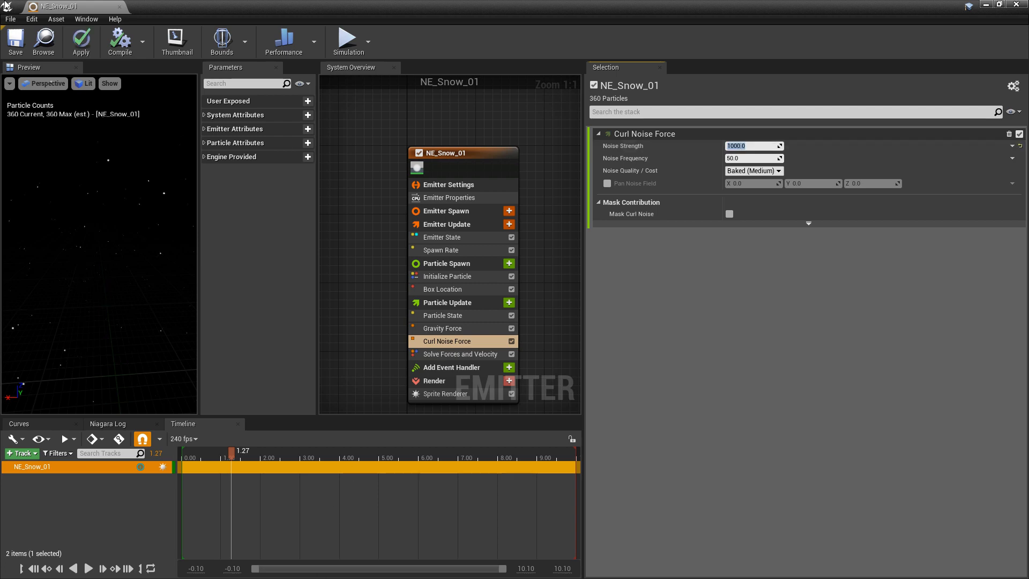
click(17, 44)
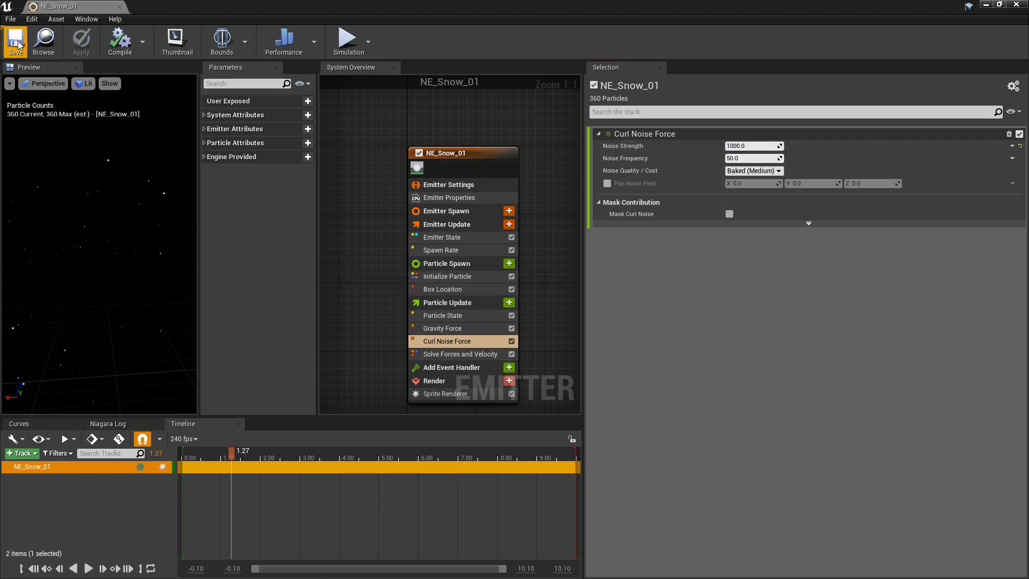
Open the NS_Snow_01 system from the Snow folder, save it and return to the level
click(986, 4)
double_click(67, 471)
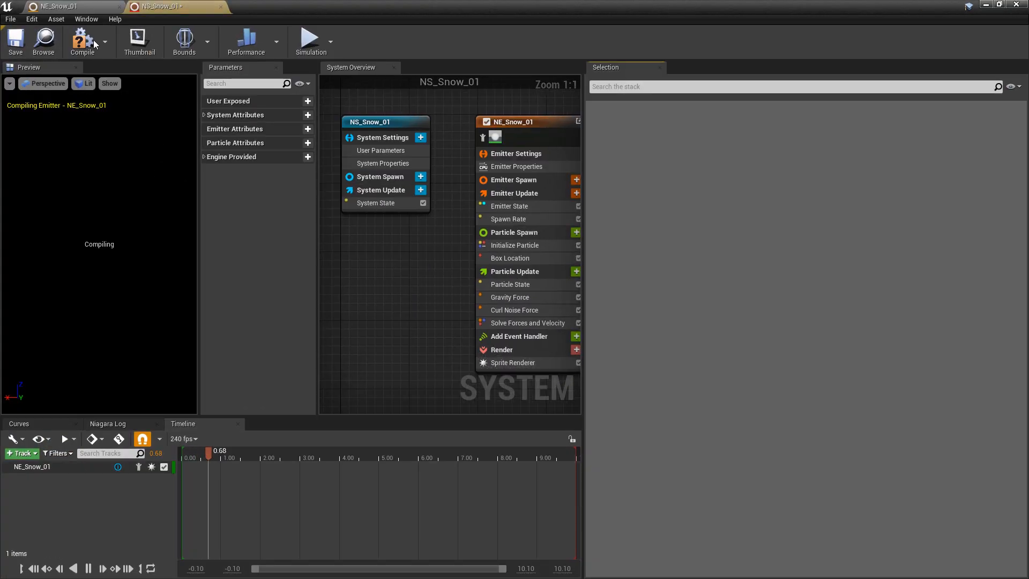
click(16, 47)
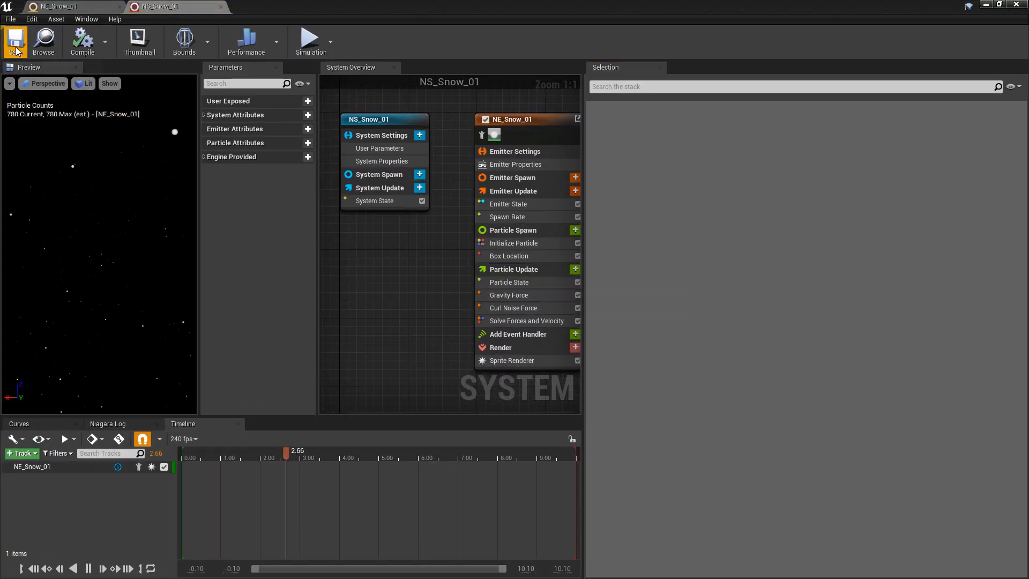
click(985, 5)
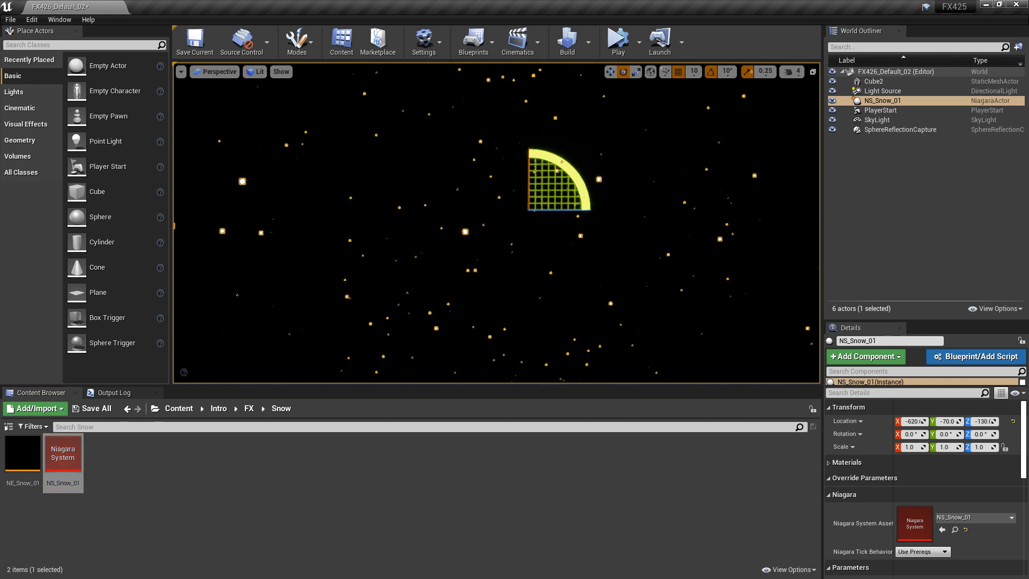
Examine the falling snow in a full-screen level viewport using game view
key(F11)
key(g)
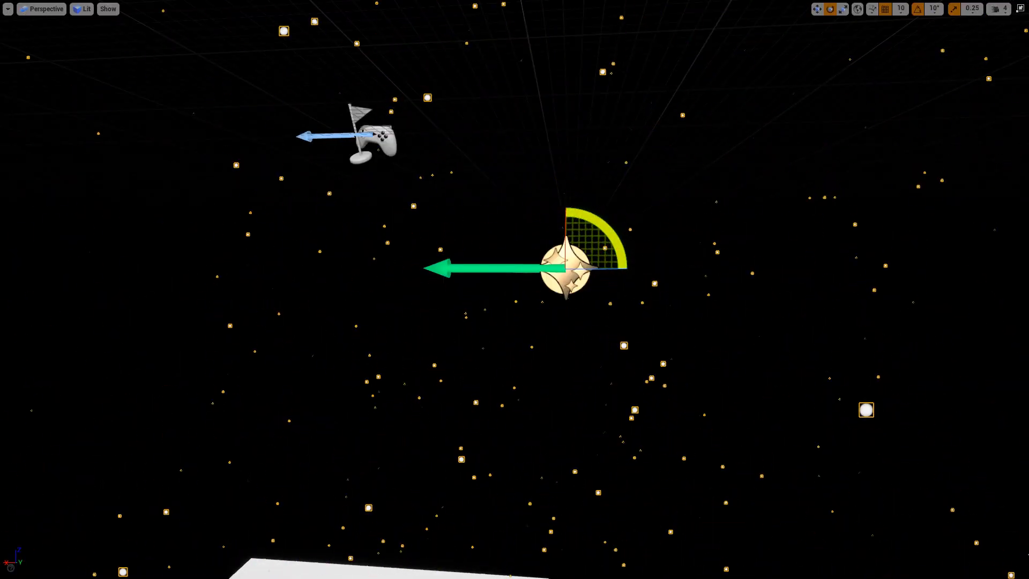
key(g)
right_drag(691, 394, 691, 346)
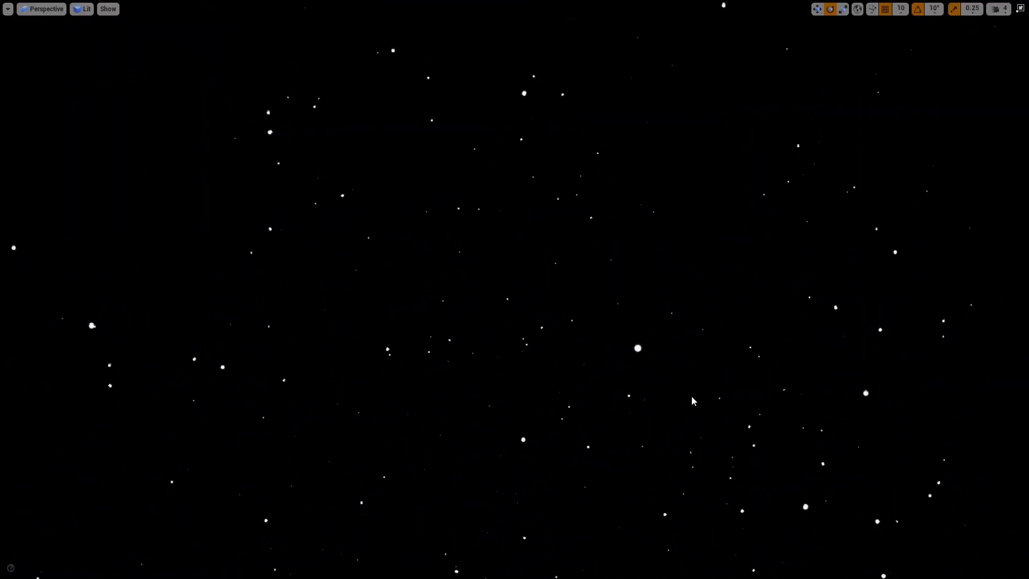